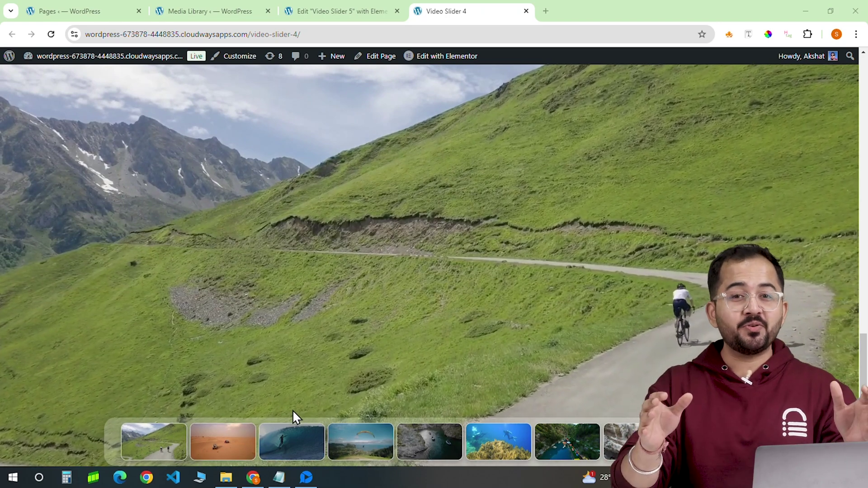
Cycle the background through the desert, surfing, paragliding, kayak canyon, coral and forest zipline videos
{"action": "left_click", "coordinate": [228, 441]}
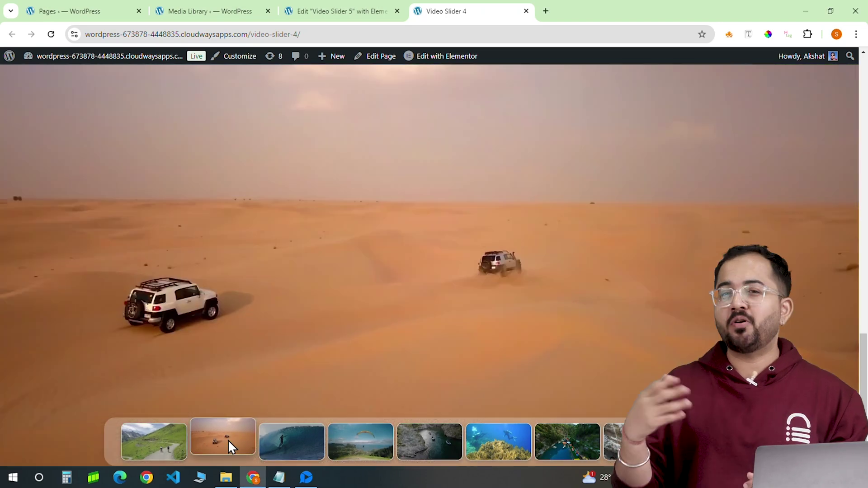
{"action": "left_click", "coordinate": [282, 439]}
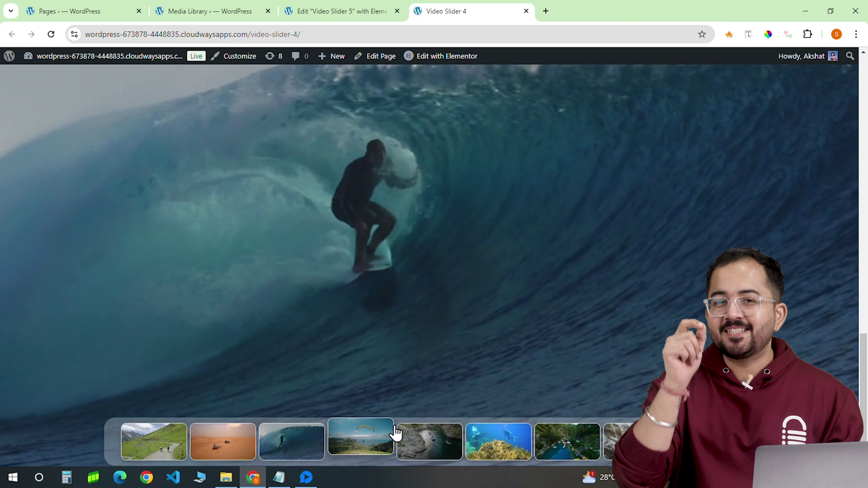
{"action": "left_click", "coordinate": [376, 442]}
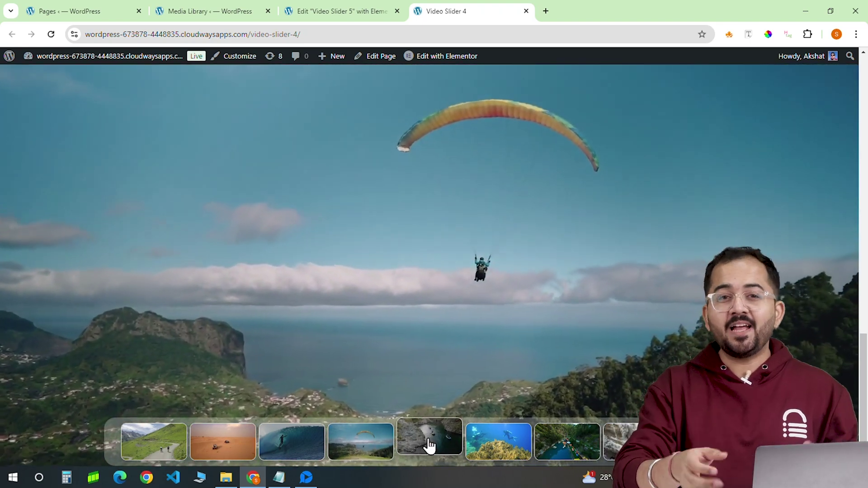
{"action": "left_click", "coordinate": [429, 445]}
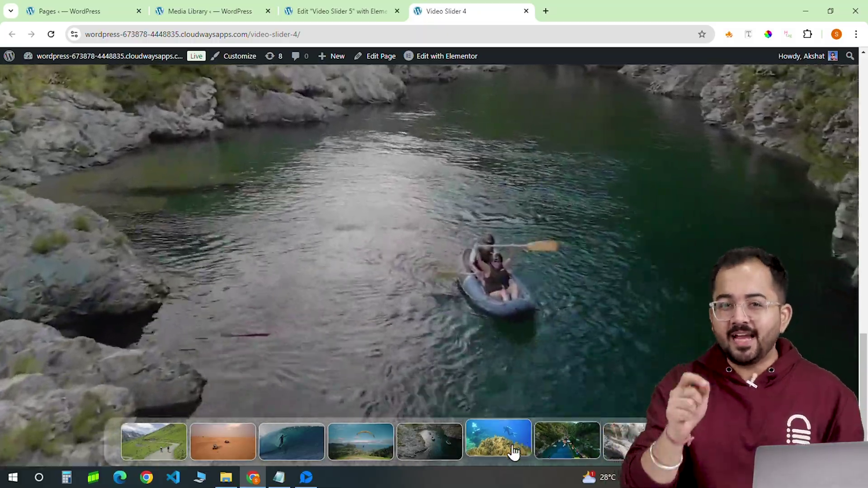
{"action": "left_click", "coordinate": [513, 452]}
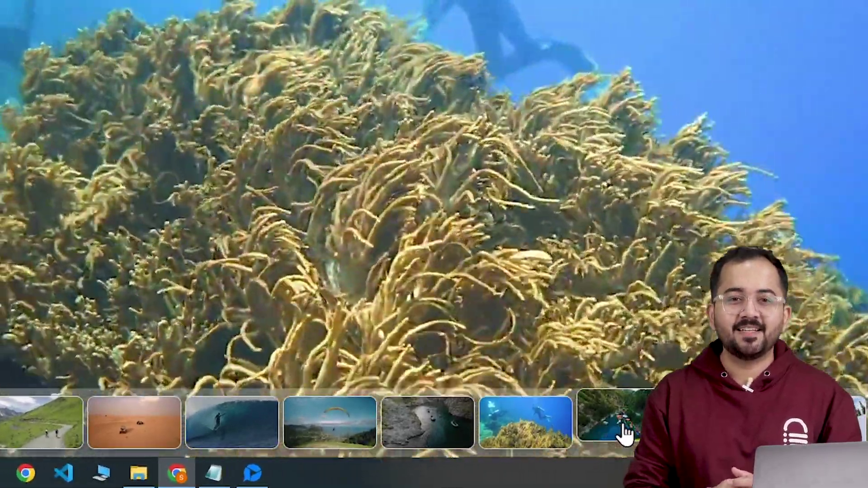
{"action": "left_click", "coordinate": [624, 432]}
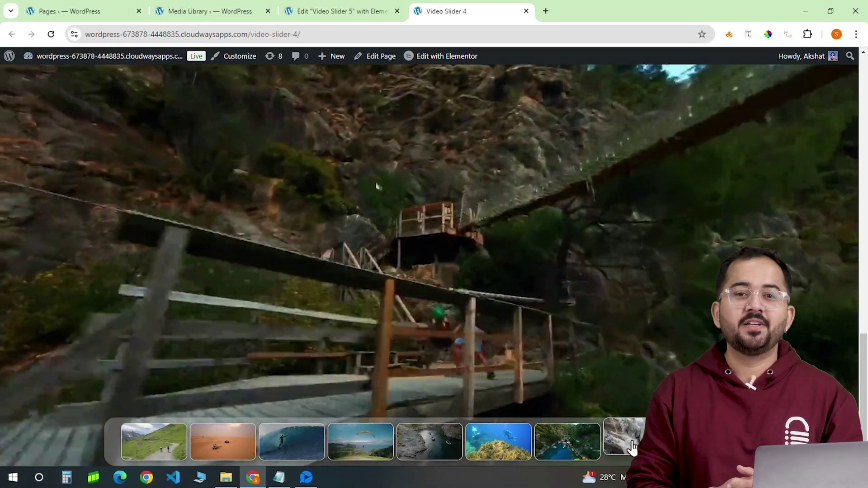
Replay paragliding, kayak canyon, surfing, paragliding, kayak, coral diver, ending on forest zipline
{"action": "left_click", "coordinate": [335, 428]}
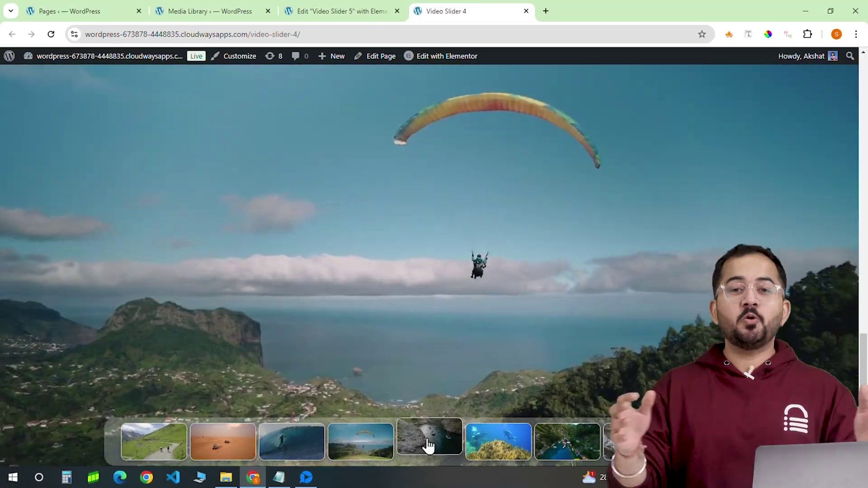
{"action": "left_click", "coordinate": [429, 445]}
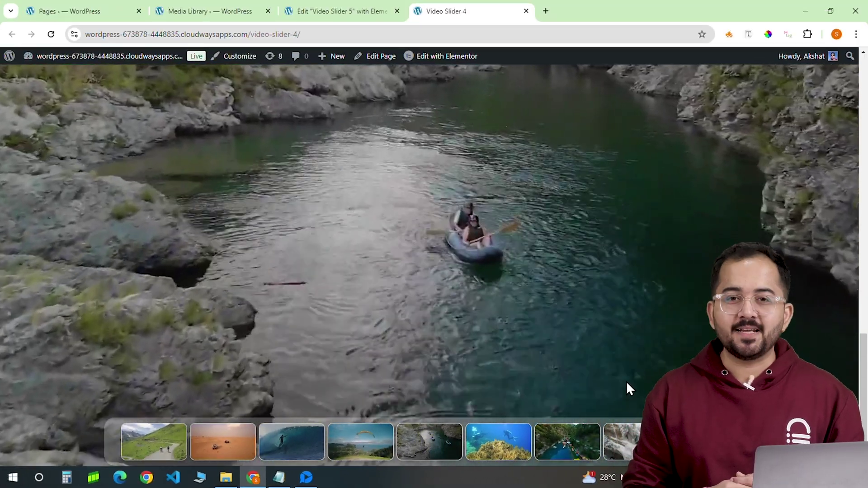
{"action": "left_click", "coordinate": [292, 440]}
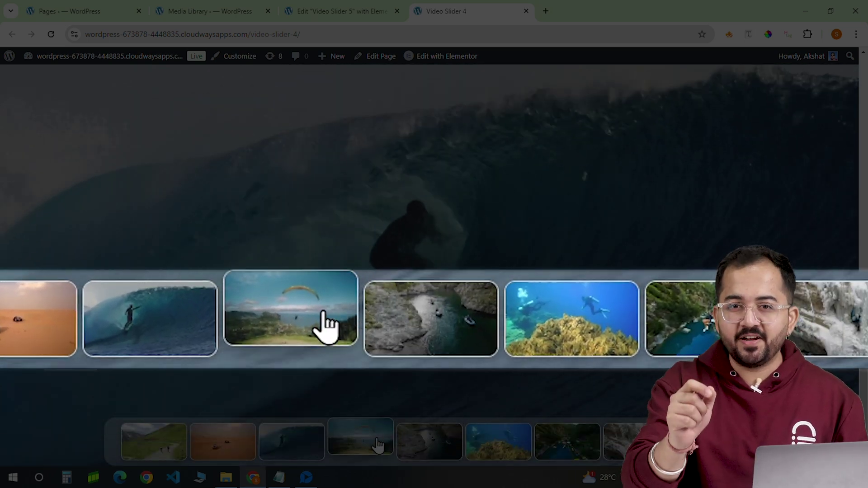
{"action": "left_click", "coordinate": [377, 444]}
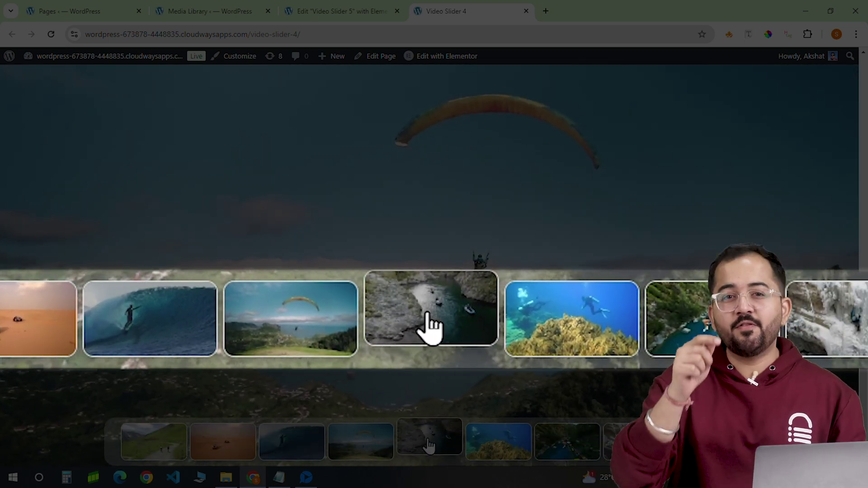
{"action": "left_click", "coordinate": [428, 445]}
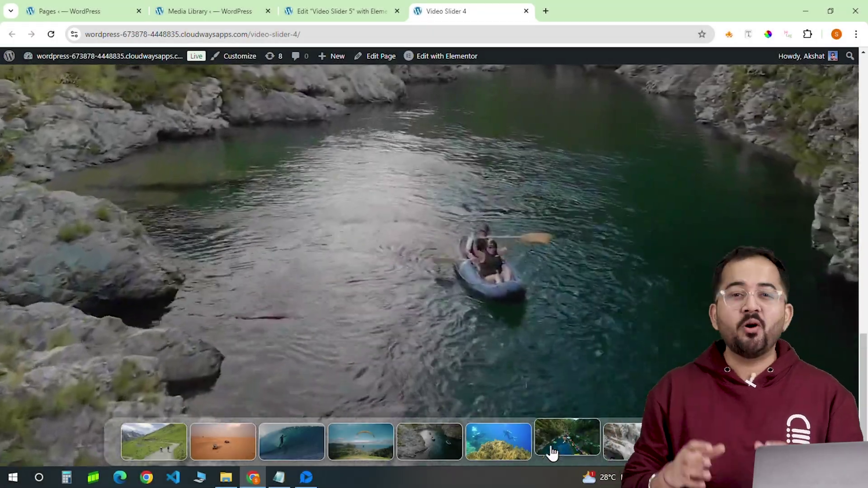
{"action": "left_click", "coordinate": [516, 450]}
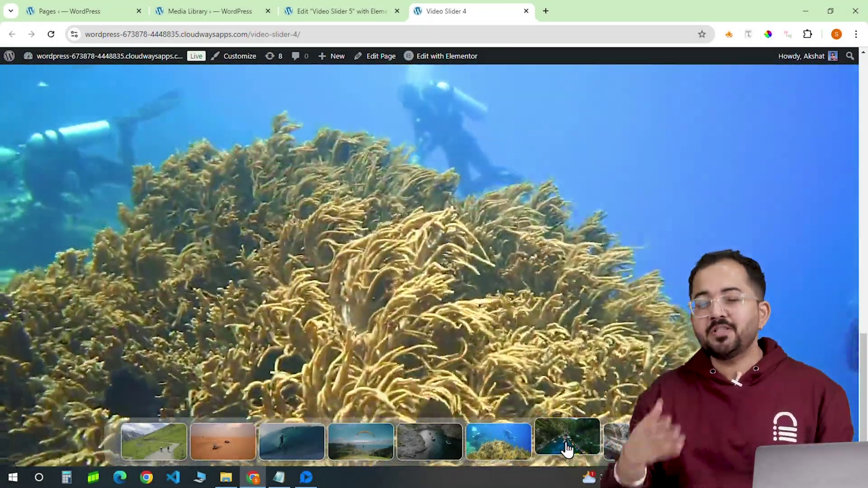
{"action": "left_click", "coordinate": [567, 445]}
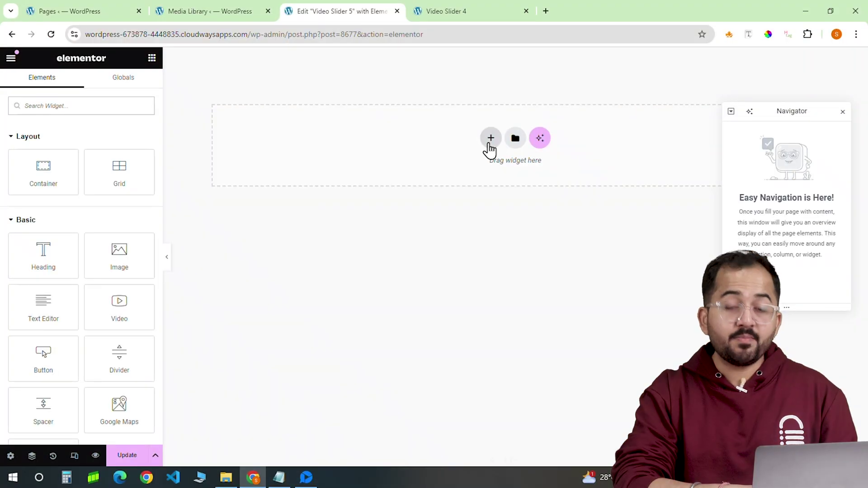
Add a single-column Flexbox container to the page
{"action": "left_click", "coordinate": [491, 136]}
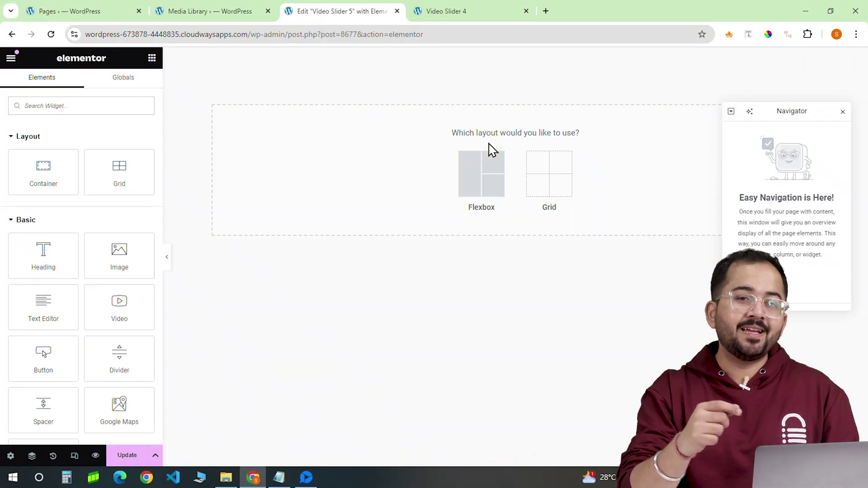
{"action": "left_click", "coordinate": [473, 183]}
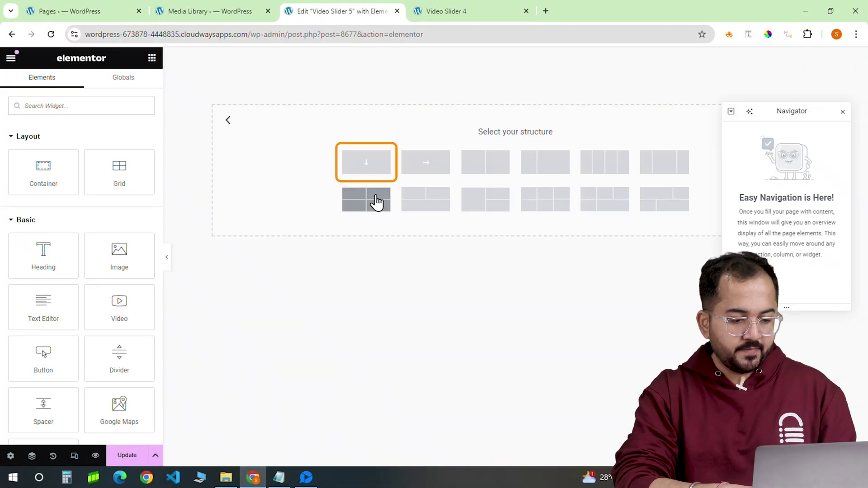
{"action": "left_click", "coordinate": [366, 177]}
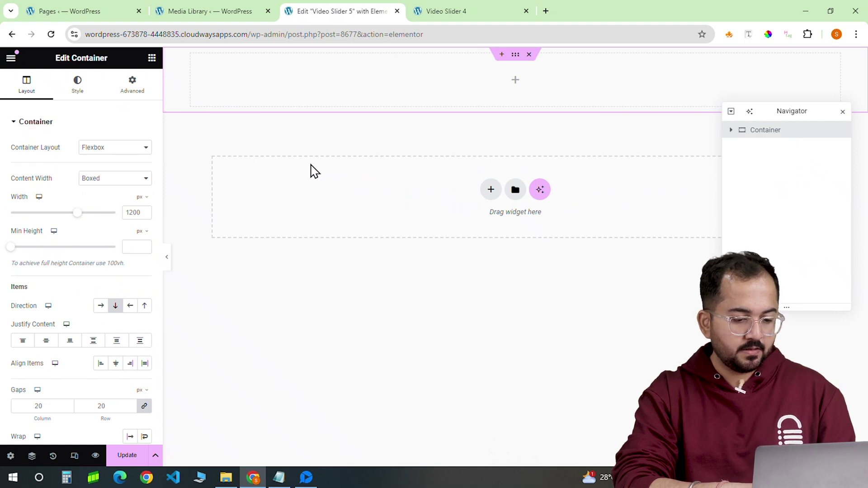
Set the container to Full Width and link its padding at 0 on all sides
{"action": "left_click", "coordinate": [91, 178]}
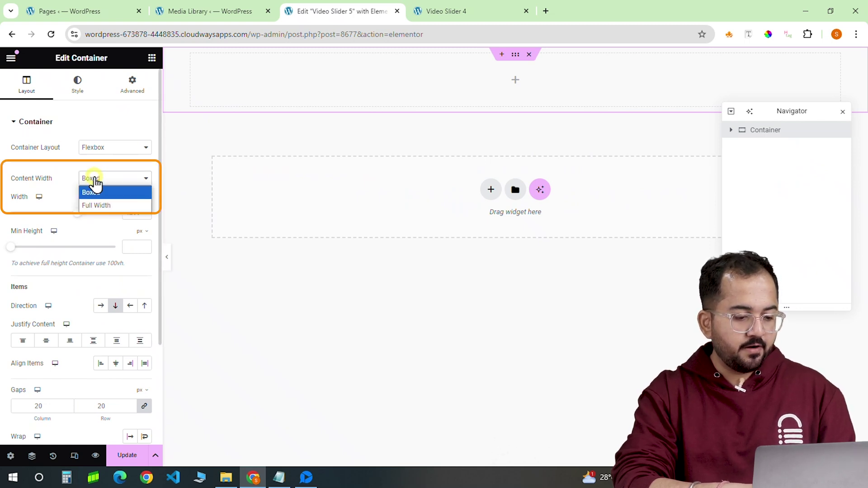
{"action": "left_click", "coordinate": [107, 207]}
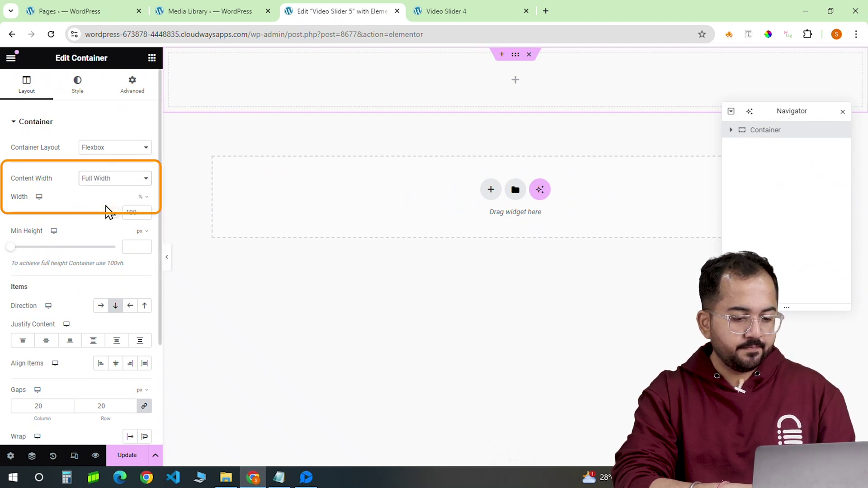
{"action": "left_click", "coordinate": [126, 95]}
{"action": "left_click", "coordinate": [151, 206]}
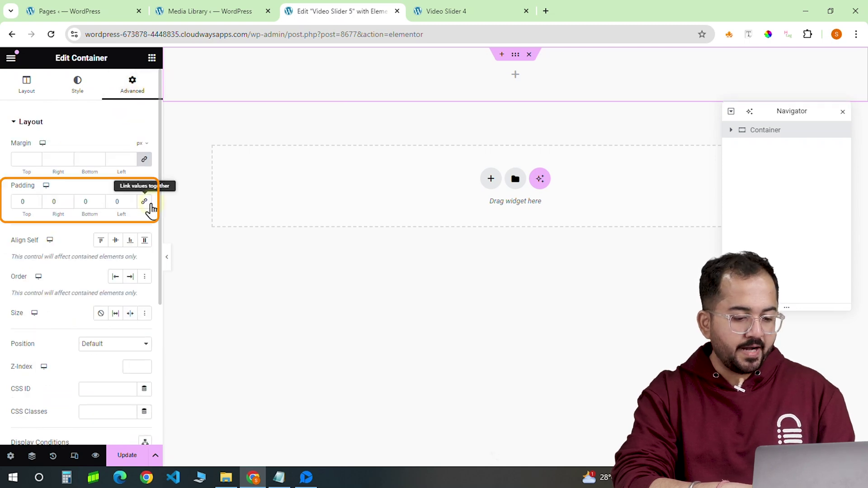
Drop a Tabs widget into the container and place its titles below the content
{"action": "left_click", "coordinate": [151, 58]}
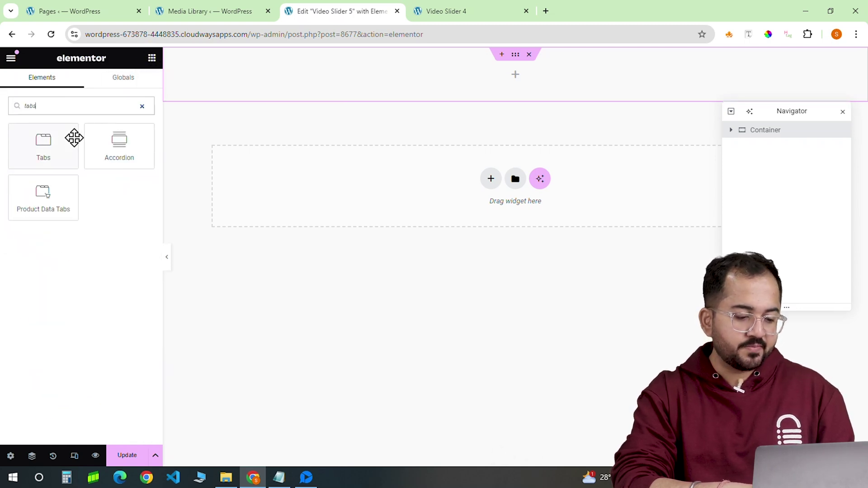
{"action": "left_click", "coordinate": [62, 148]}
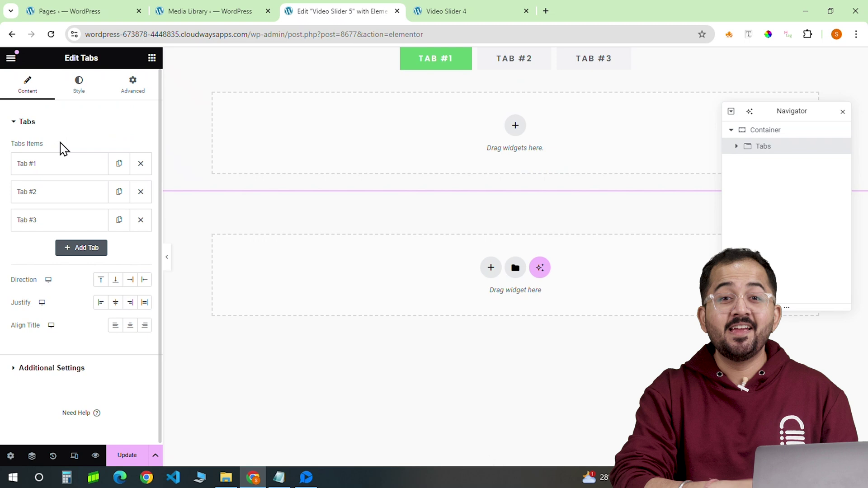
{"action": "left_click", "coordinate": [116, 280]}
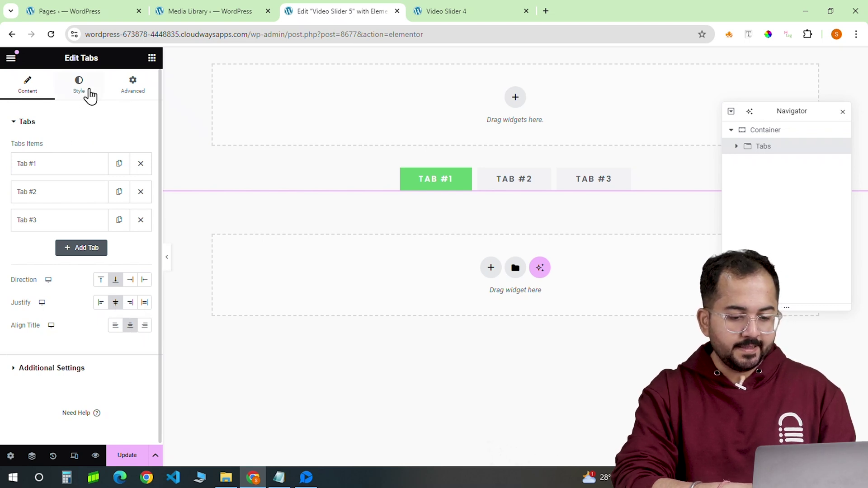
Give the normal tab state a classic background with fully transparent colour
{"action": "left_click", "coordinate": [89, 94]}
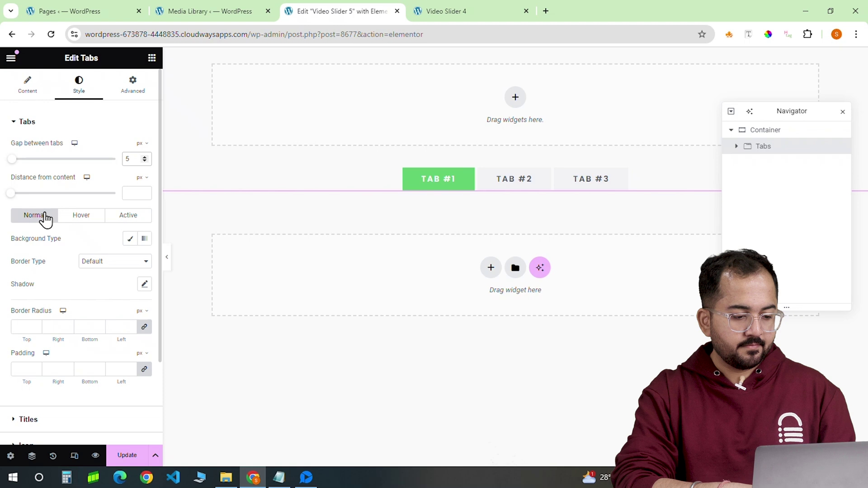
{"action": "left_click", "coordinate": [132, 240]}
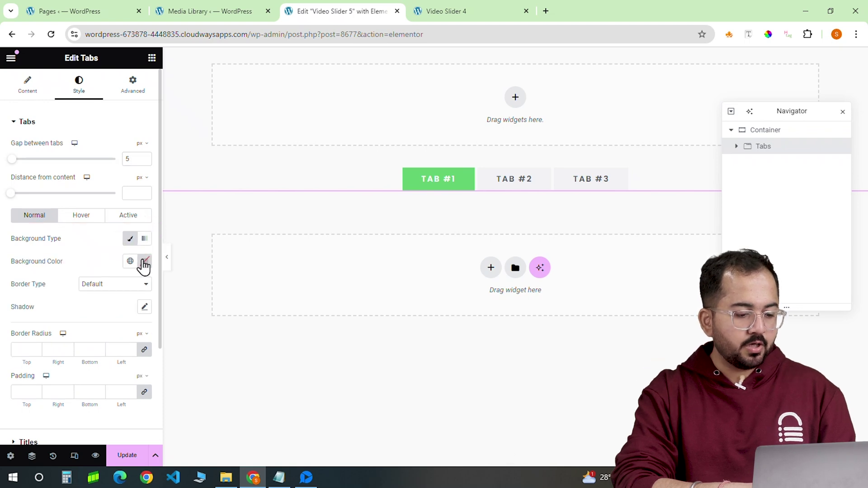
{"action": "left_click", "coordinate": [145, 262]}
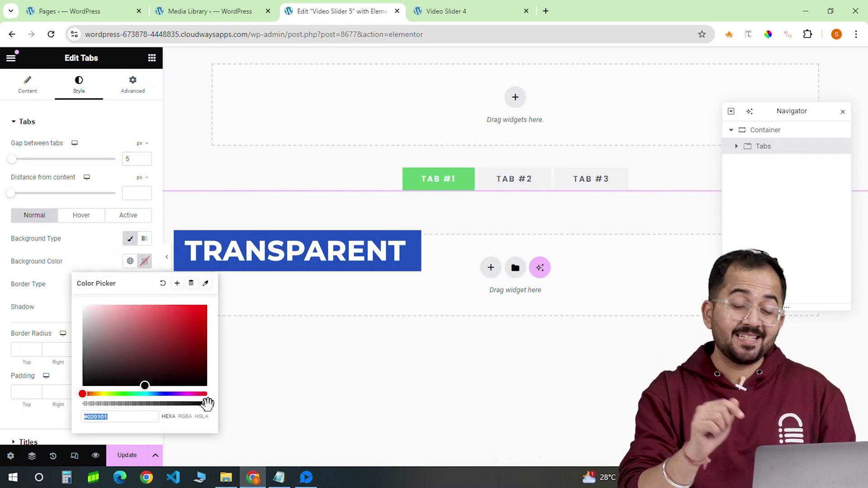
{"action": "left_click_drag", "start_coordinate": [207, 404], "coordinate": [84, 403]}
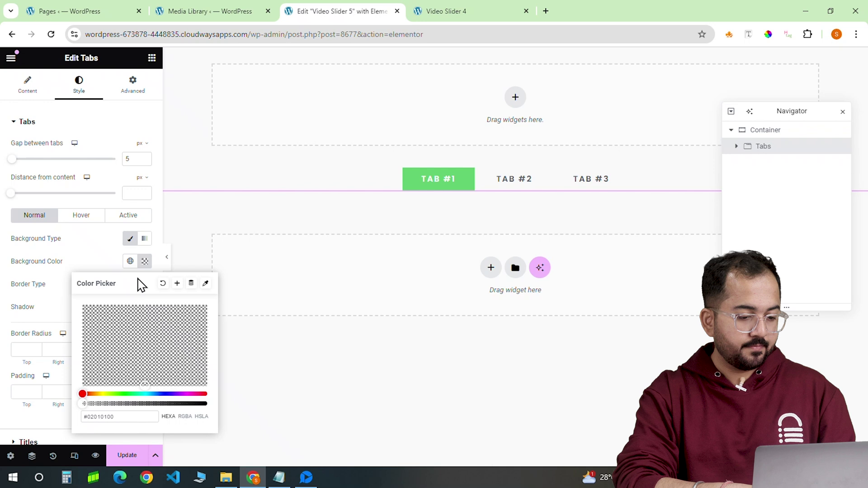
{"action": "left_click", "coordinate": [141, 266]}
Set the hover tab background to translucent black #0000002E
{"action": "left_click", "coordinate": [76, 217]}
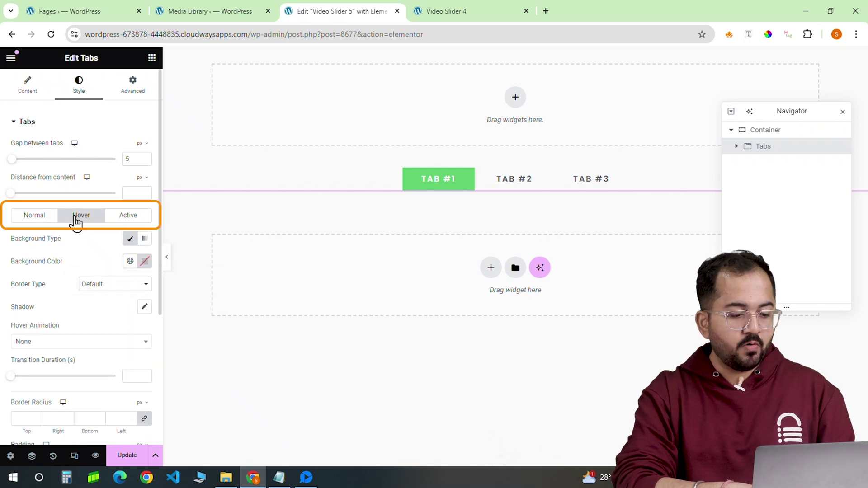
{"action": "left_click", "coordinate": [144, 262]}
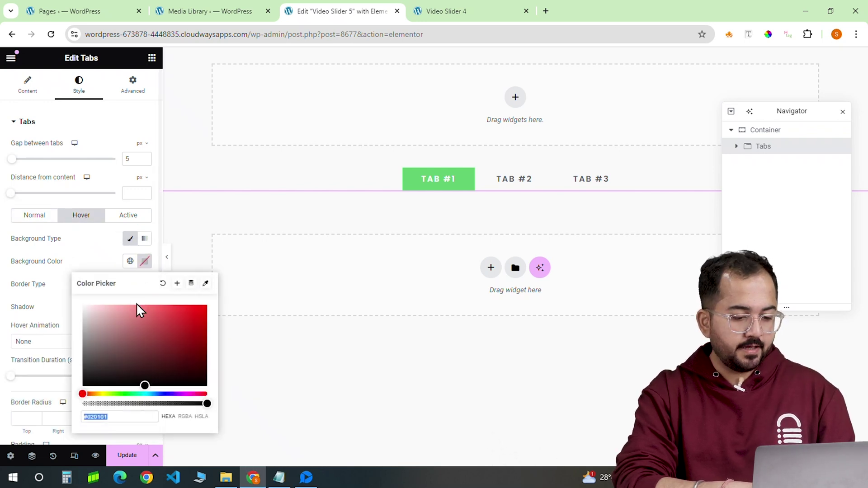
{"action": "type", "text": "#0000002E"}
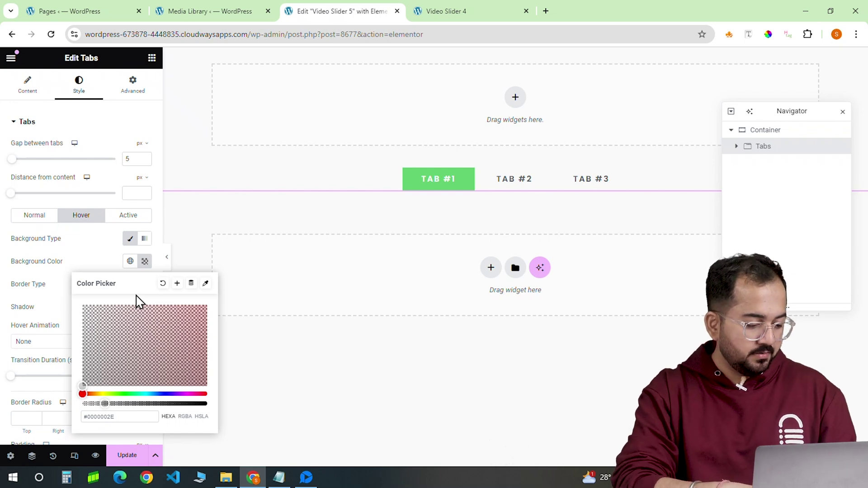
Clear the active tab background colour and set the tab padding to 0
{"action": "left_click", "coordinate": [131, 215]}
{"action": "left_click", "coordinate": [143, 264]}
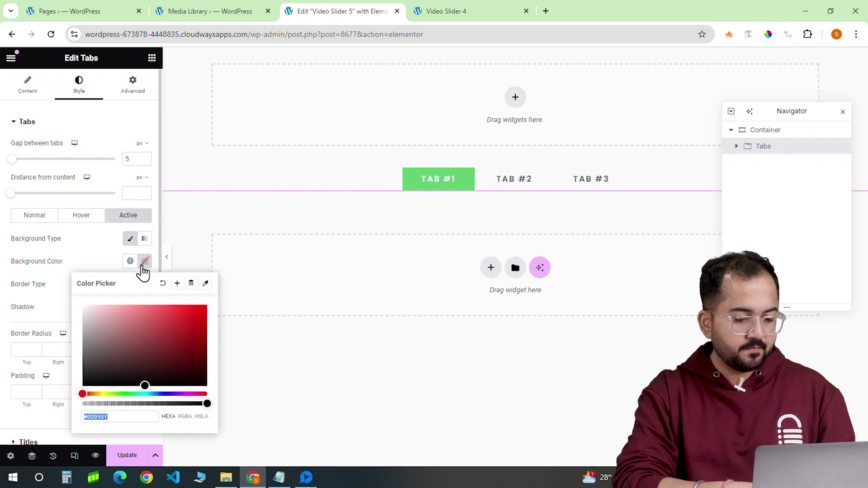
{"action": "key", "text": "BackSpace"}
{"action": "left_click", "coordinate": [144, 272]}
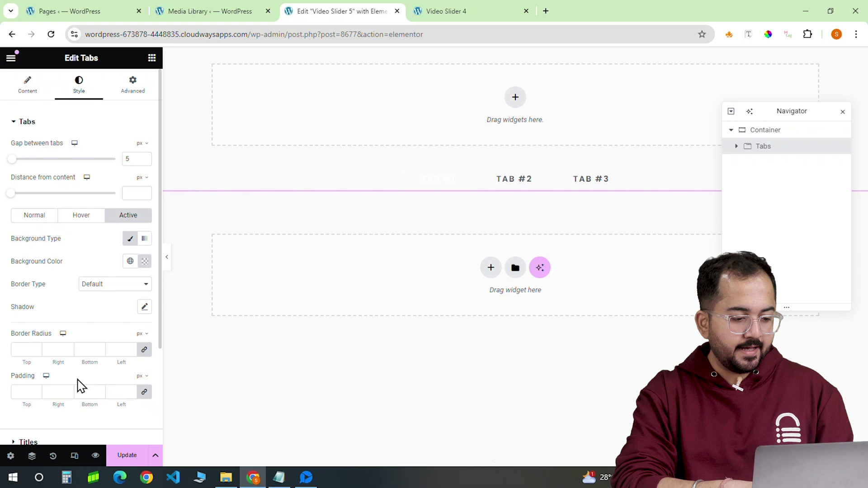
{"action": "left_click", "coordinate": [119, 392]}
{"action": "type", "text": "0"}
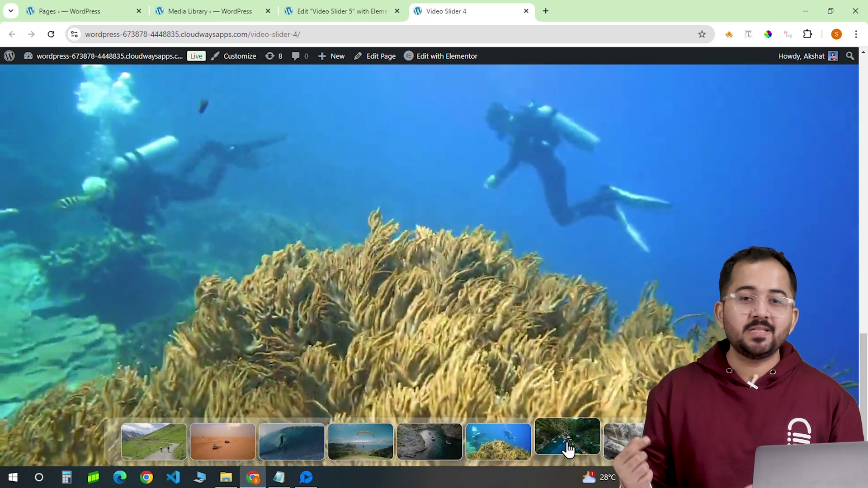
Switch the live page's background to the forest bridge video via its thumbnail
{"action": "left_click", "coordinate": [567, 442]}
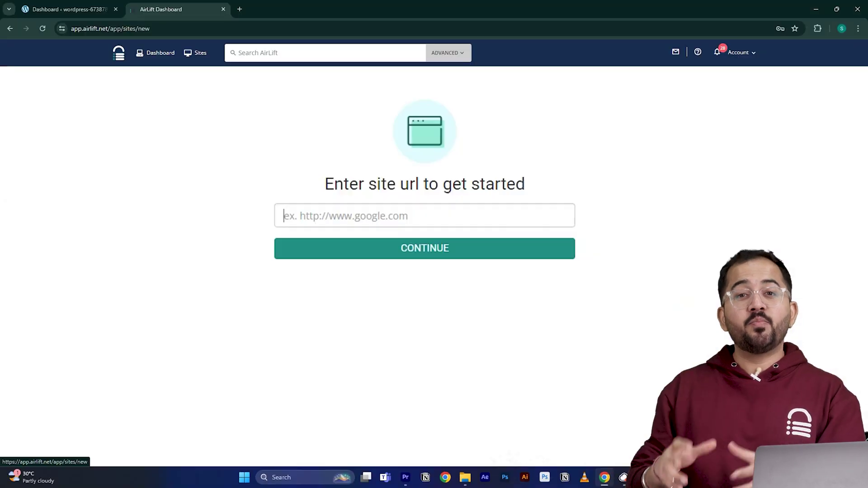
Add the site in Airlift by pasting its URL and submitting it for optimisation
{"action": "left_click", "coordinate": [360, 216]}
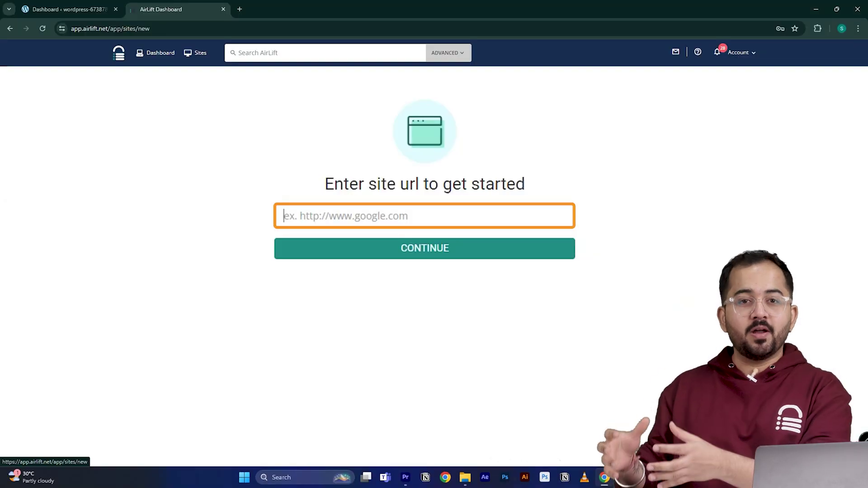
{"action": "type", "text": "https://wordpress-673878-4448699.cloudwaysapps.com/"}
{"action": "left_click", "coordinate": [360, 251]}
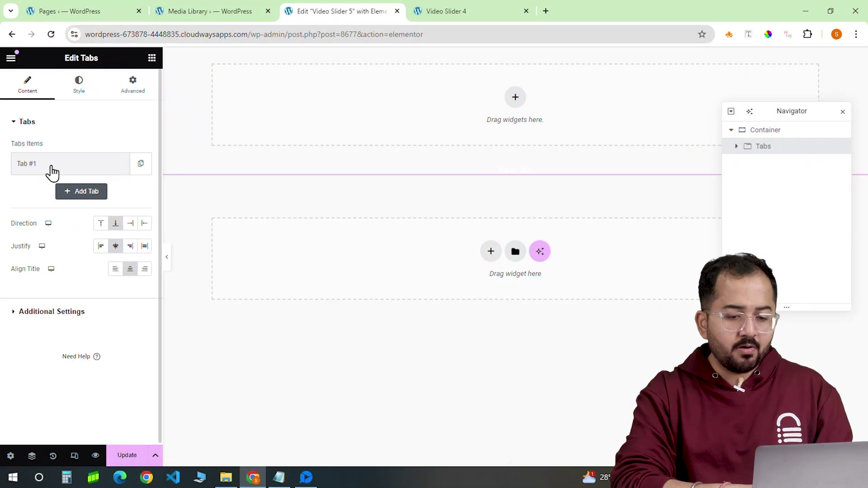
Paste an img tag into Tab #1's title and select its sample.png placeholder
{"action": "left_click", "coordinate": [62, 166]}
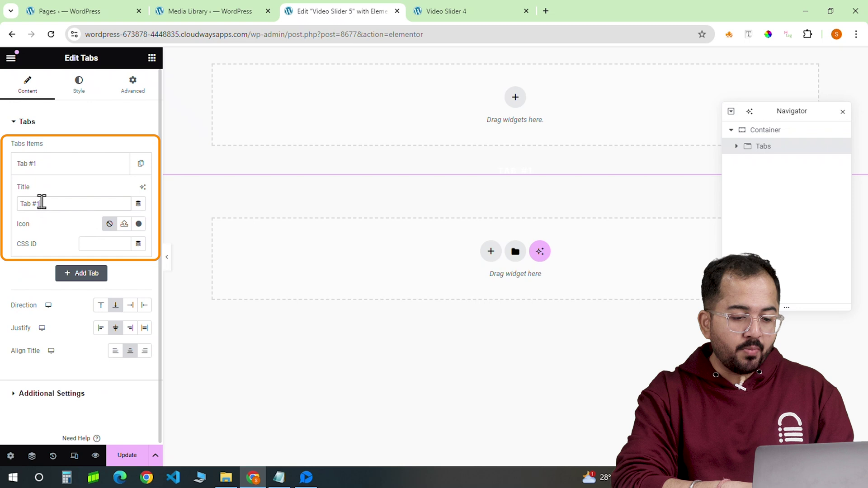
{"action": "right_click", "coordinate": [52, 204]}
{"action": "left_click", "coordinate": [70, 269]}
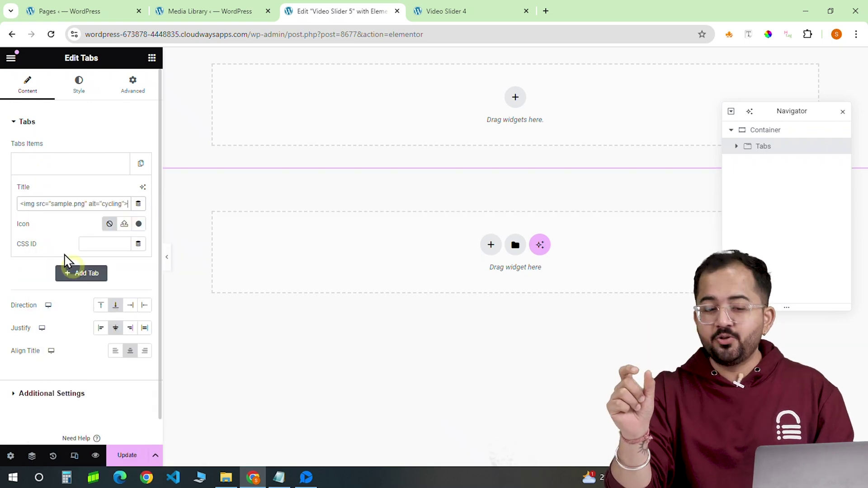
{"action": "double_click", "coordinate": [59, 203]}
Copy the cyclists photo's file URL from the Media Library
{"action": "left_click", "coordinate": [181, 12]}
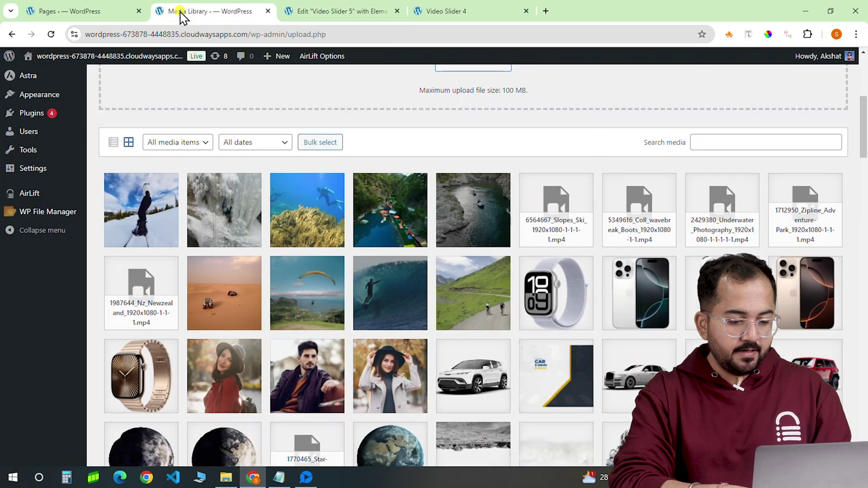
{"action": "left_click", "coordinate": [460, 317]}
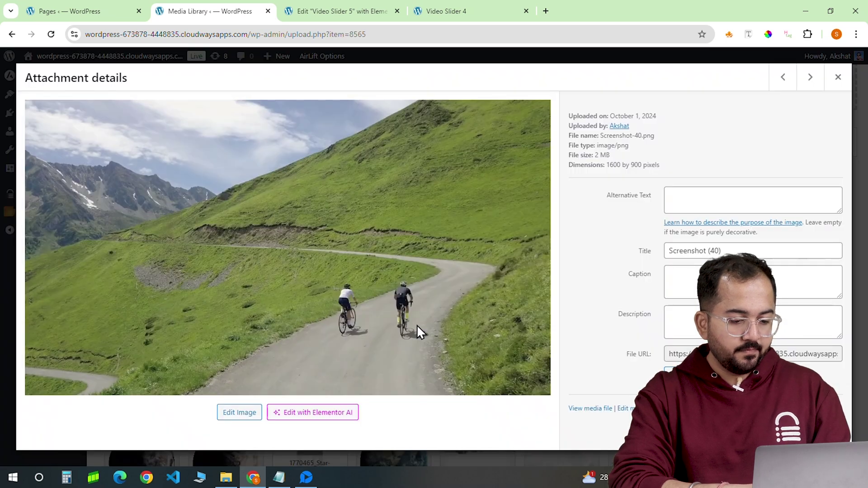
{"action": "left_click", "coordinate": [719, 374]}
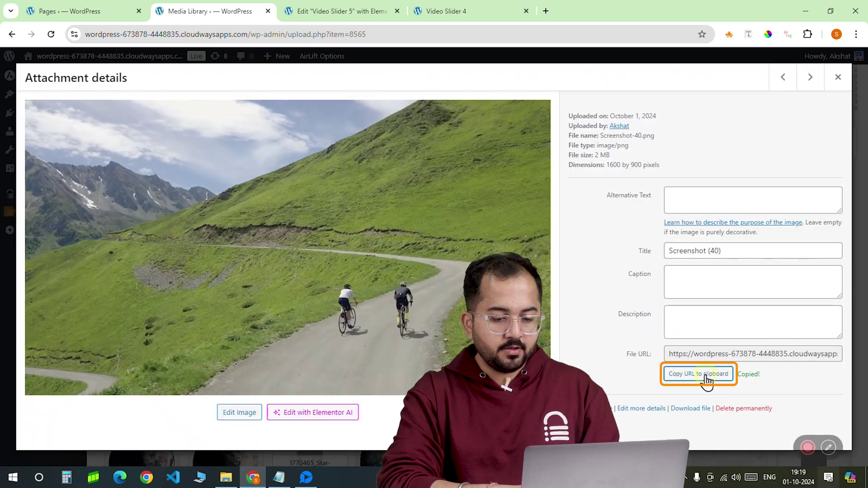
Replace sample.png in Tab #1's img tag with the copied photo URL
{"action": "left_click", "coordinate": [318, 13]}
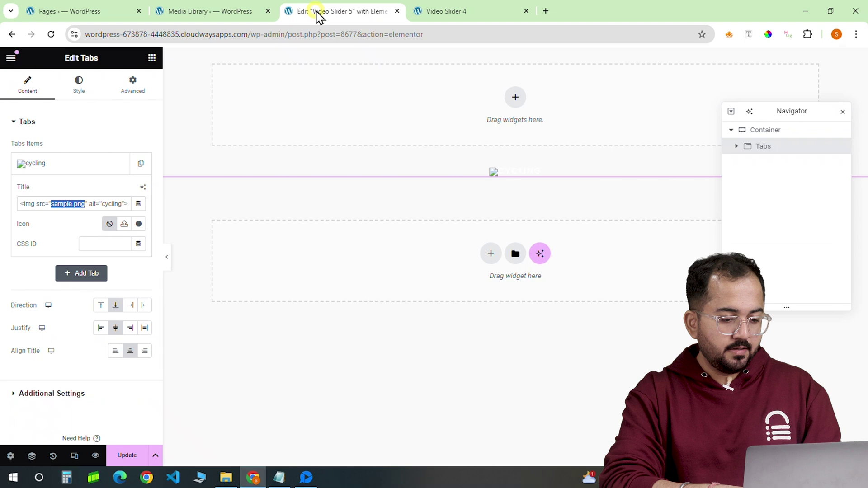
{"action": "right_click", "coordinate": [70, 204]}
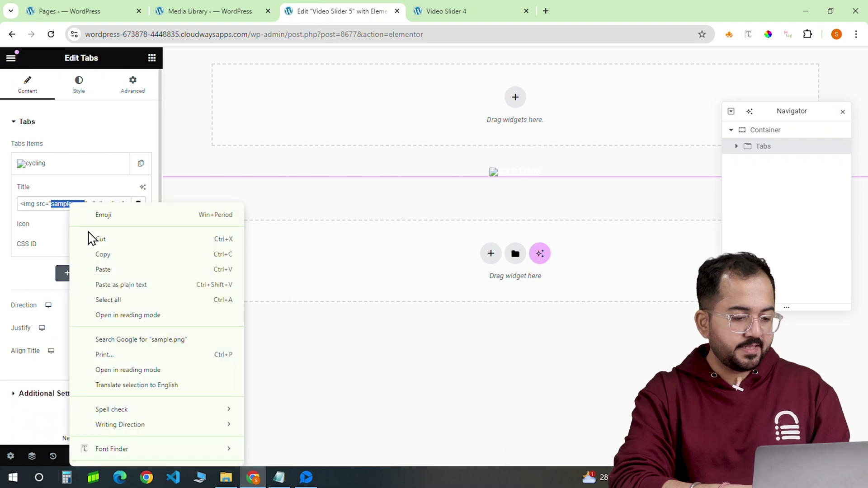
{"action": "left_click", "coordinate": [102, 270]}
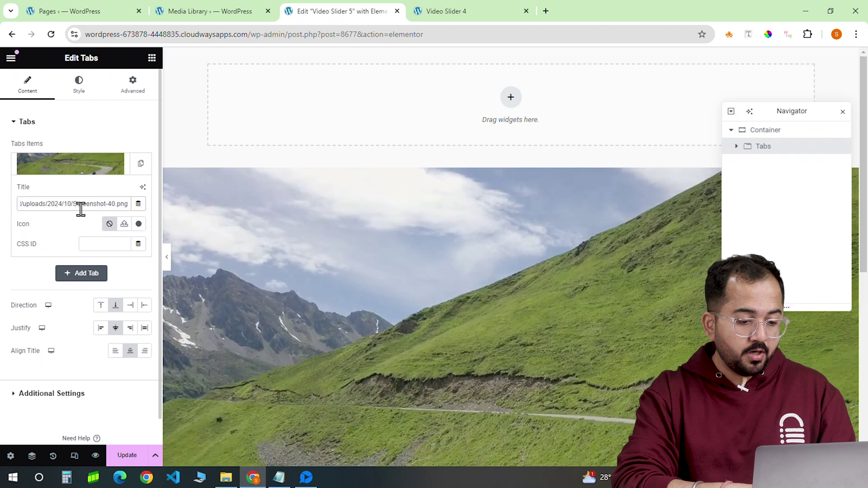
Give Tab #1 the CSS ID 't-1' and collapse its item settings
{"action": "left_click", "coordinate": [89, 244]}
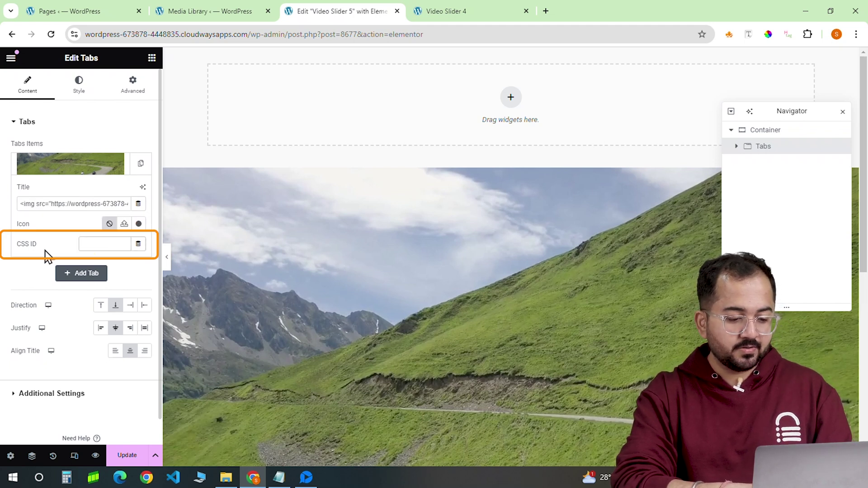
{"action": "type", "text": "t-1"}
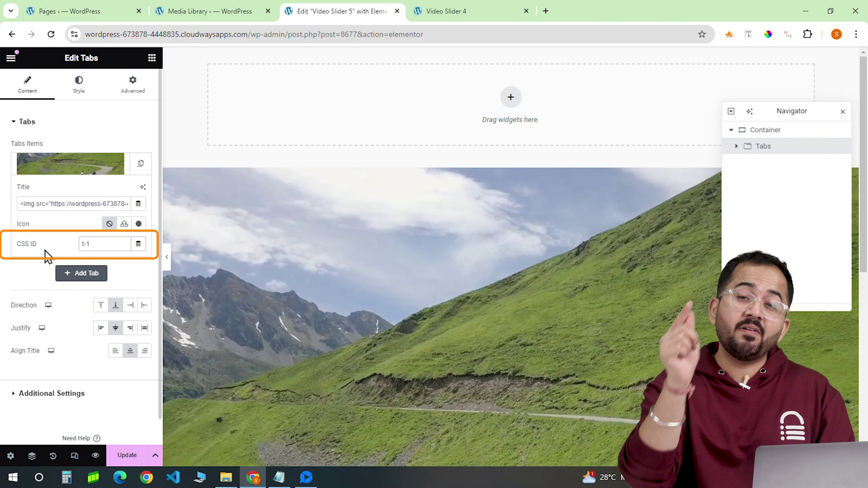
{"action": "left_click", "coordinate": [77, 170]}
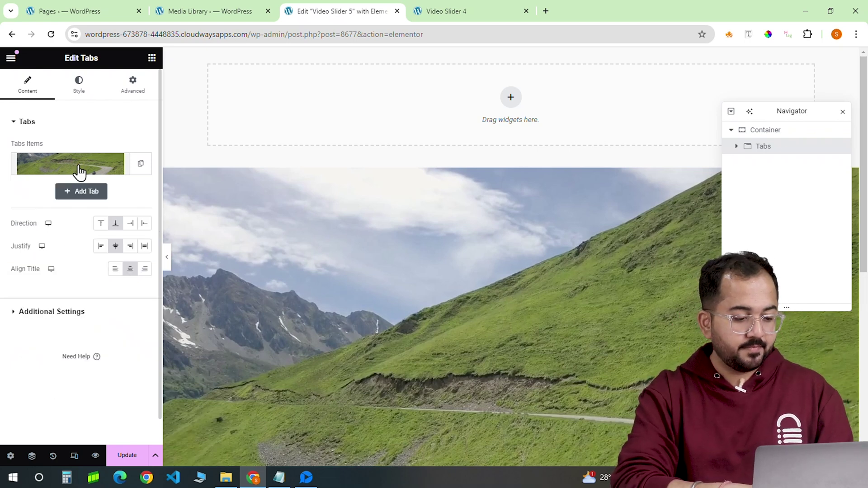
Add a full-width container with 100vh minimum height inside Tab #1
{"action": "left_click", "coordinate": [750, 148]}
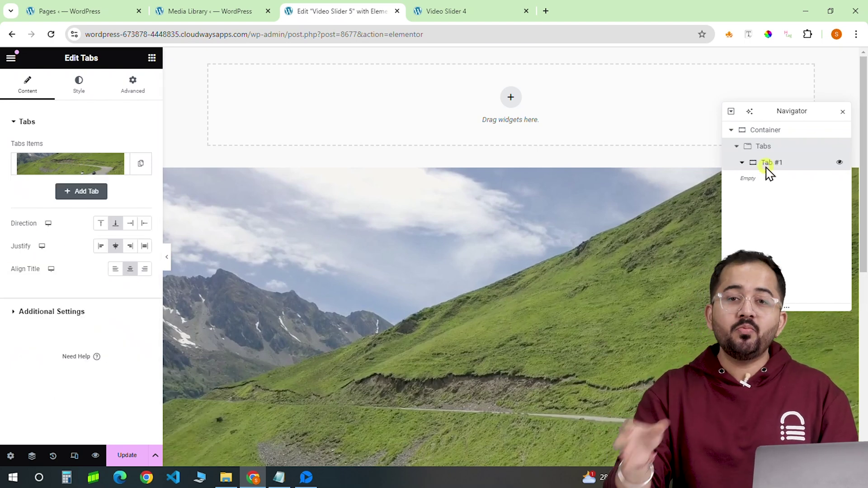
{"action": "left_click", "coordinate": [766, 164]}
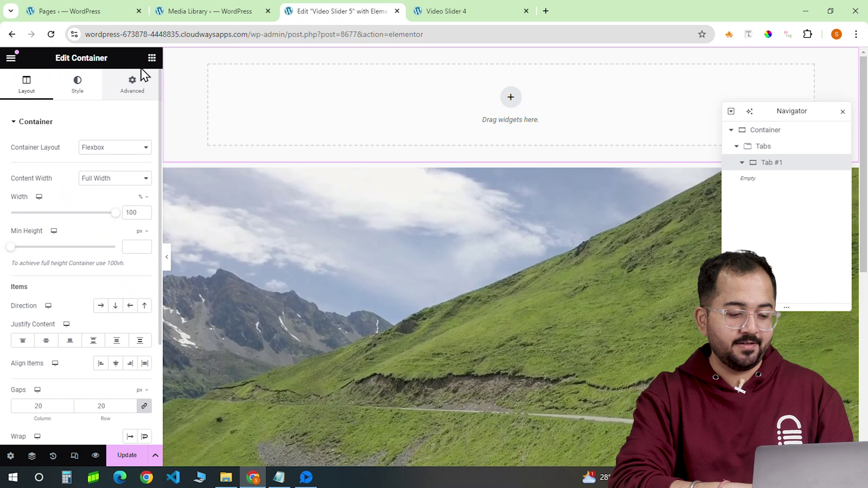
{"action": "left_click", "coordinate": [152, 58]}
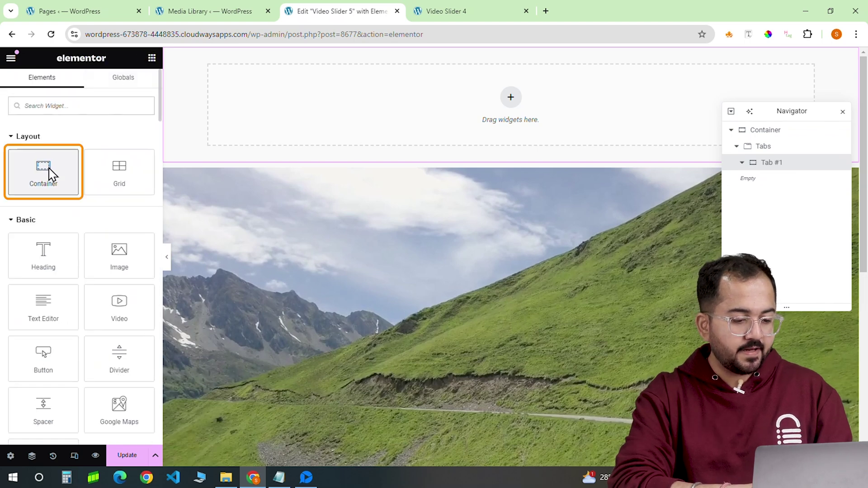
{"action": "left_click", "coordinate": [50, 174]}
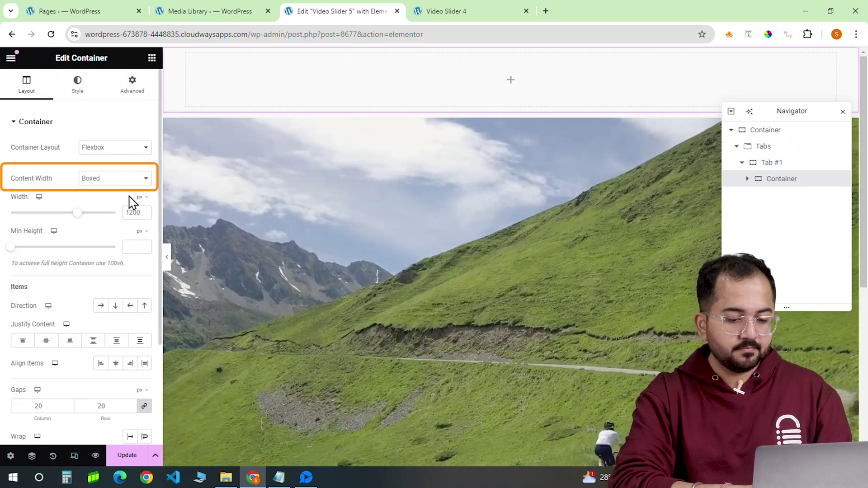
{"action": "left_click", "coordinate": [134, 177]}
{"action": "left_click", "coordinate": [127, 207]}
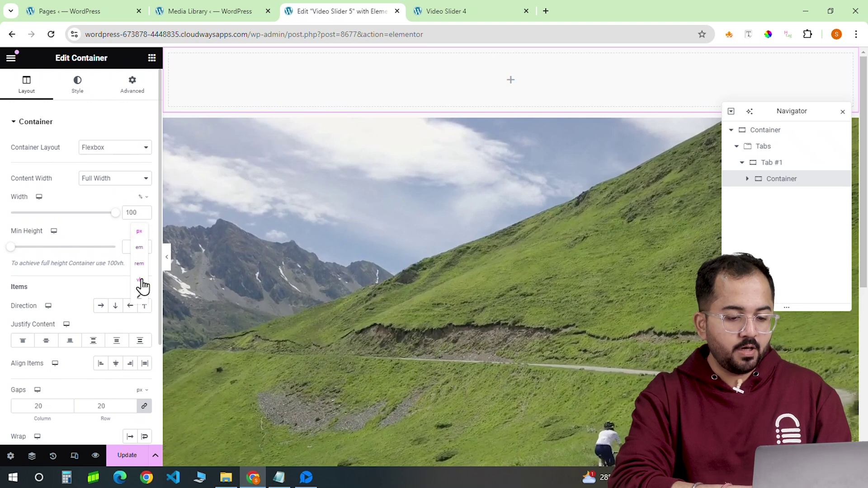
{"action": "left_click", "coordinate": [139, 279]}
{"action": "left_click_drag", "start_coordinate": [13, 249], "coordinate": [117, 249]}
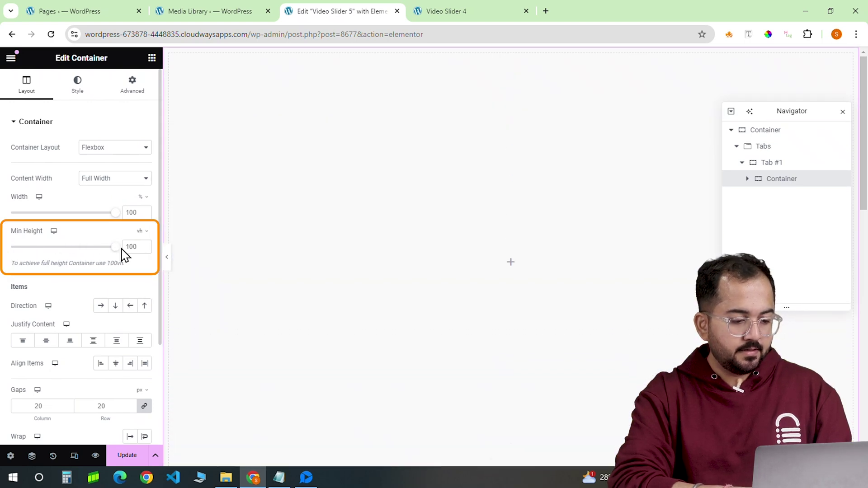
Give the container the CSS class 'item'
{"action": "left_click", "coordinate": [133, 86]}
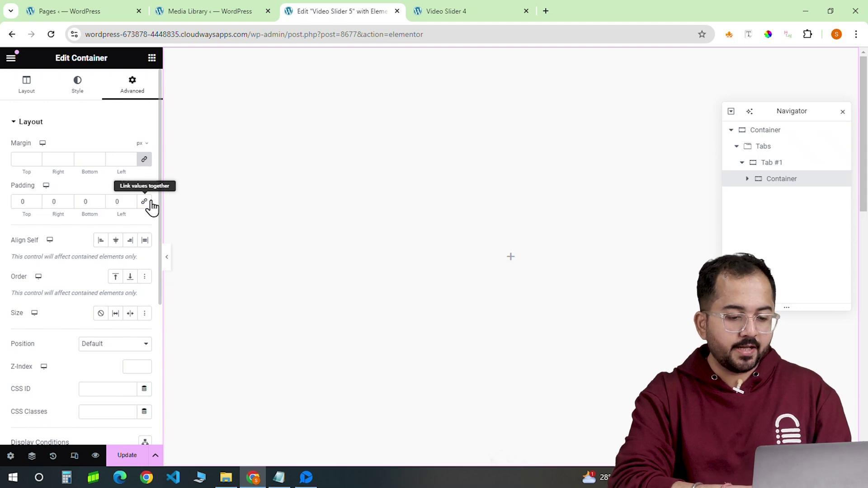
{"action": "left_click", "coordinate": [101, 411]}
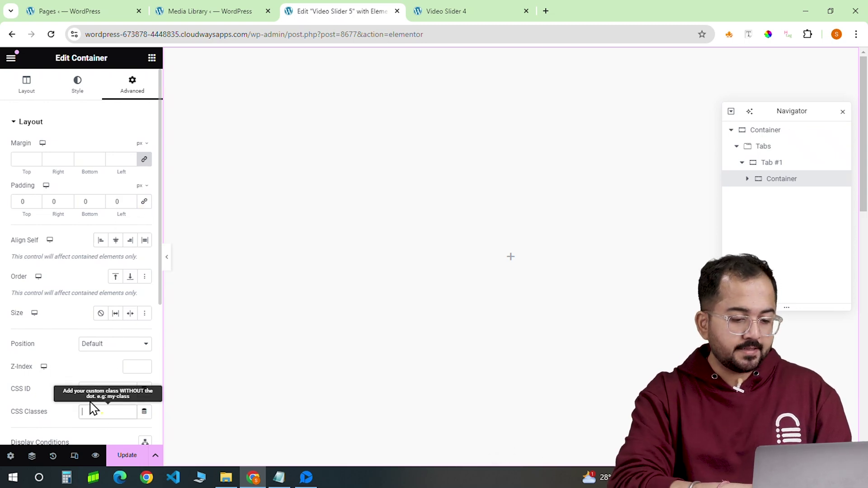
{"action": "type", "text": "item"}
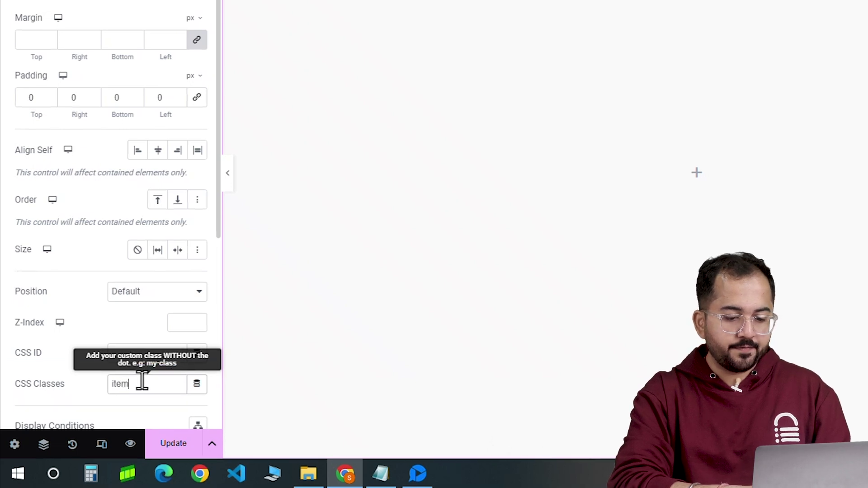
Set a pasted cycling video link as the container's background, playing on mobile
{"action": "left_click", "coordinate": [79, 86]}
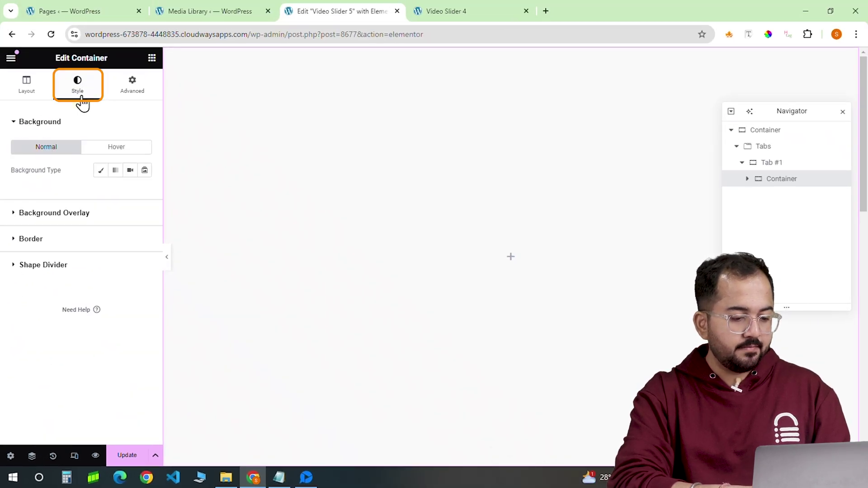
{"action": "left_click", "coordinate": [130, 171]}
{"action": "right_click", "coordinate": [56, 230]}
{"action": "left_click", "coordinate": [70, 335]}
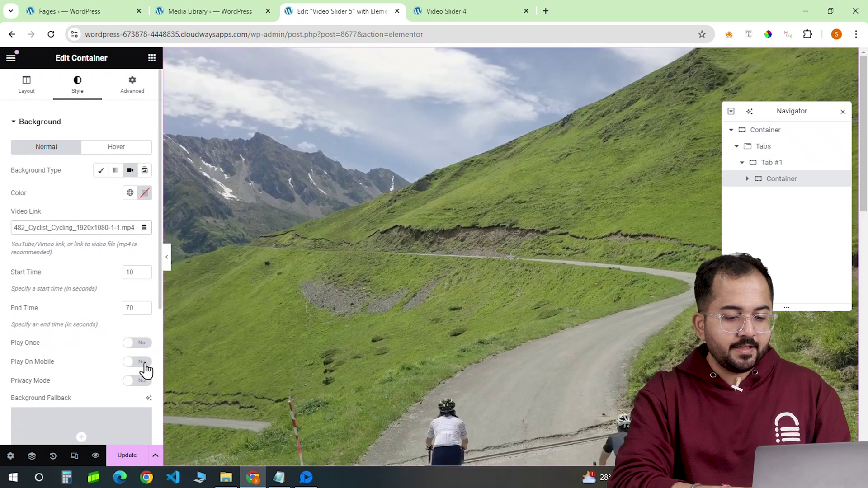
{"action": "left_click", "coordinate": [143, 364]}
{"action": "left_click", "coordinate": [132, 88]}
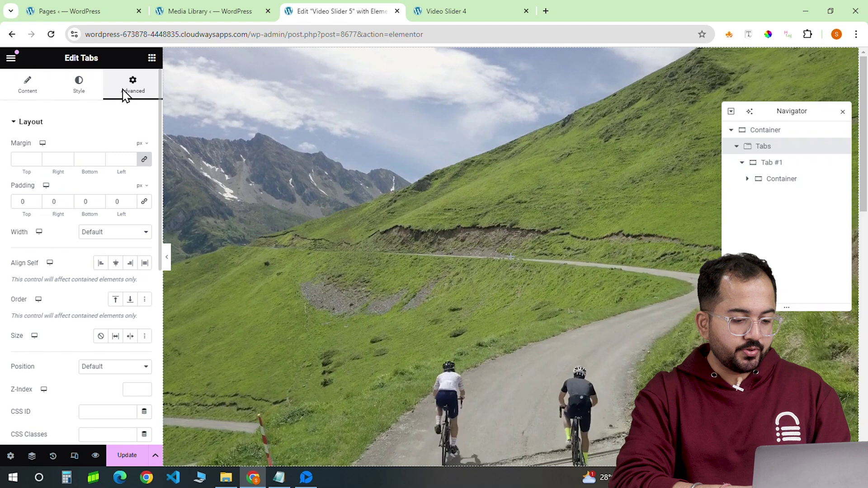
Paste the .e-n-tabs-heading styling into the Tabs widget's Custom CSS
{"action": "scroll", "coordinate": [85, 205], "scroll_direction": "down", "scroll_amount": 7}
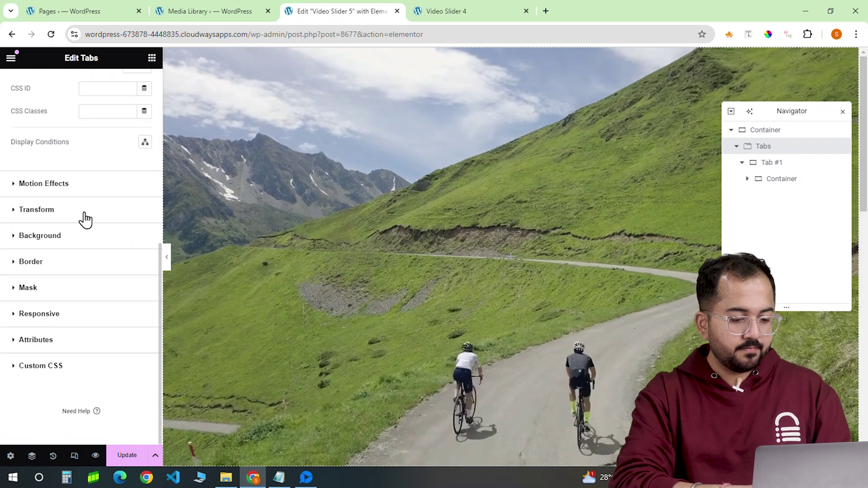
{"action": "left_click", "coordinate": [13, 368]}
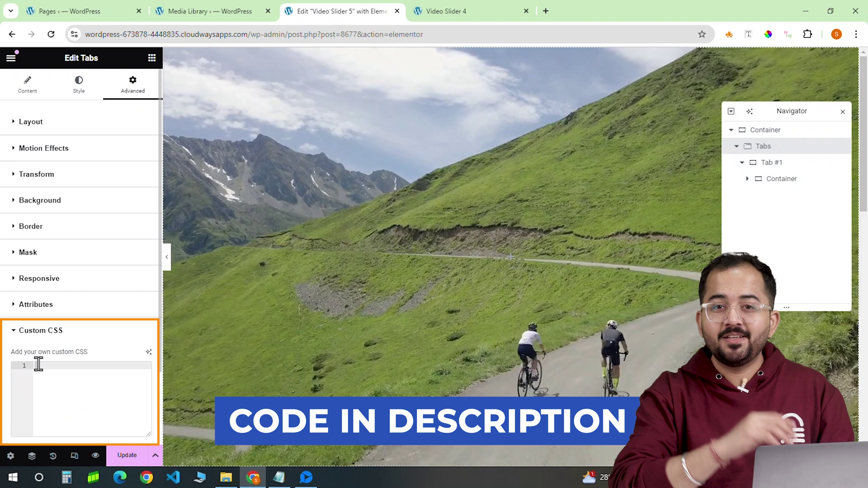
{"action": "left_click", "coordinate": [71, 384]}
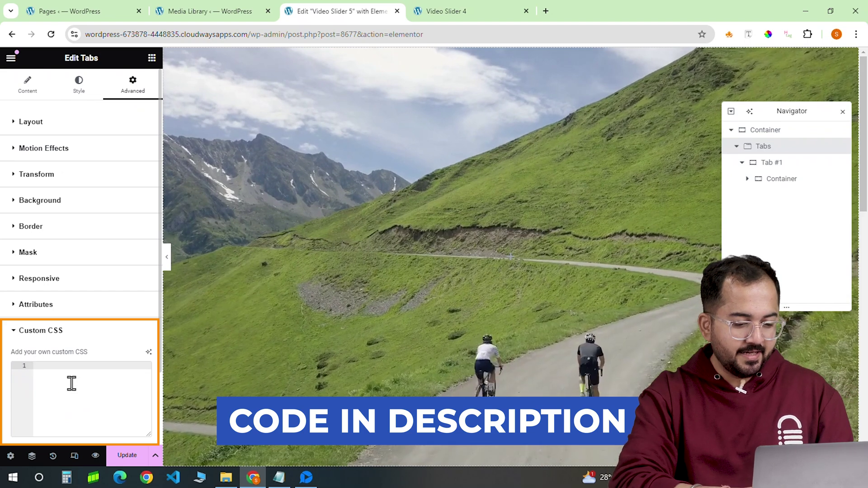
{"action": "key", "text": "ctrl+v"}
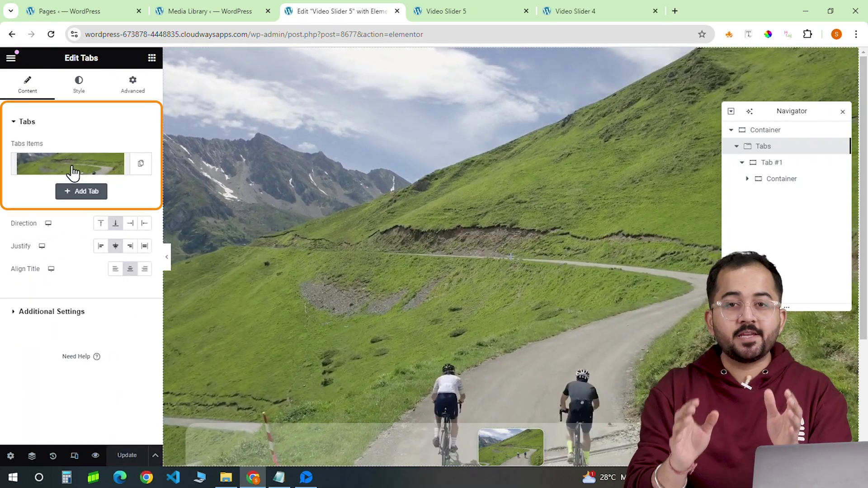
Collapse the tab item's settings and duplicate it to add another gallery tab
{"action": "left_click", "coordinate": [73, 173]}
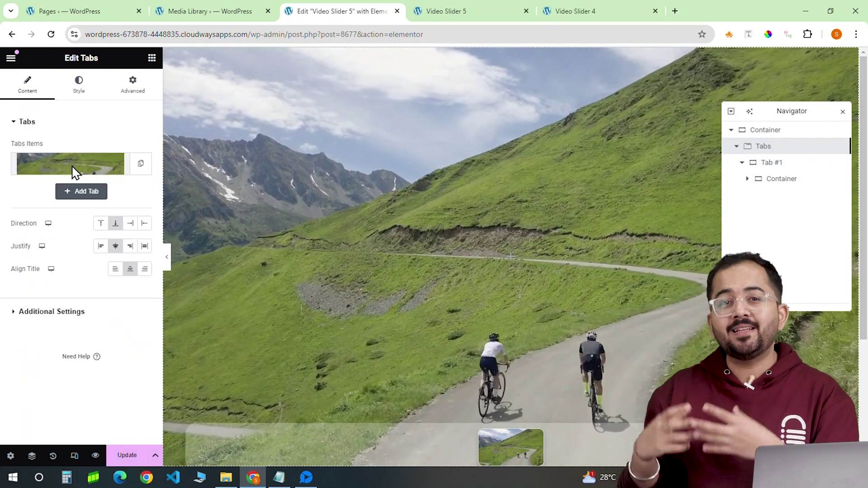
{"action": "left_click", "coordinate": [140, 164]}
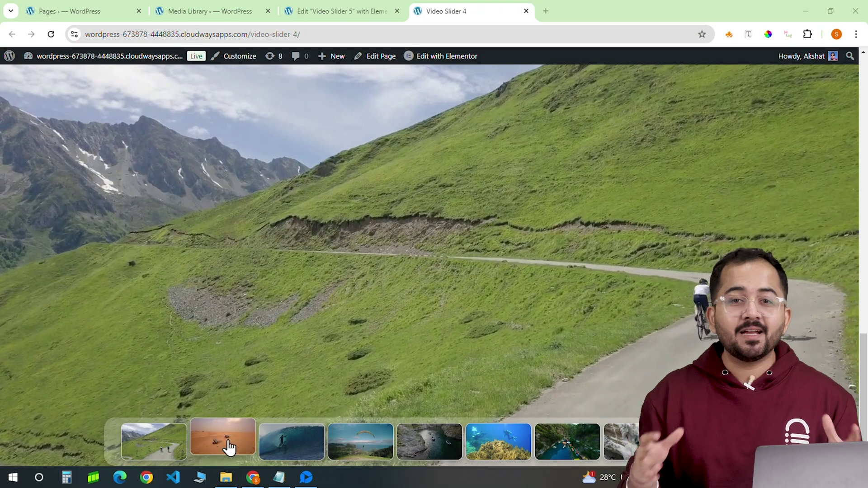
Test the live strip by picking the desert, surf, paraglider, then river kayak thumbnails
{"action": "left_click", "coordinate": [227, 446]}
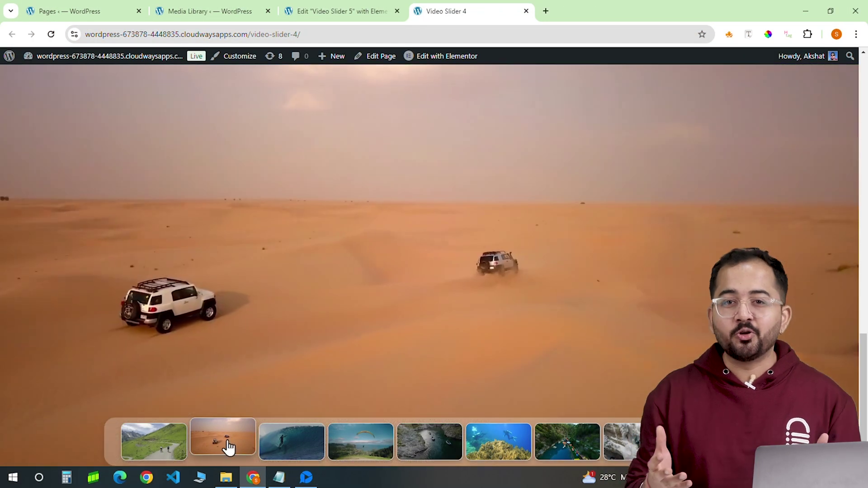
{"action": "left_click", "coordinate": [283, 444]}
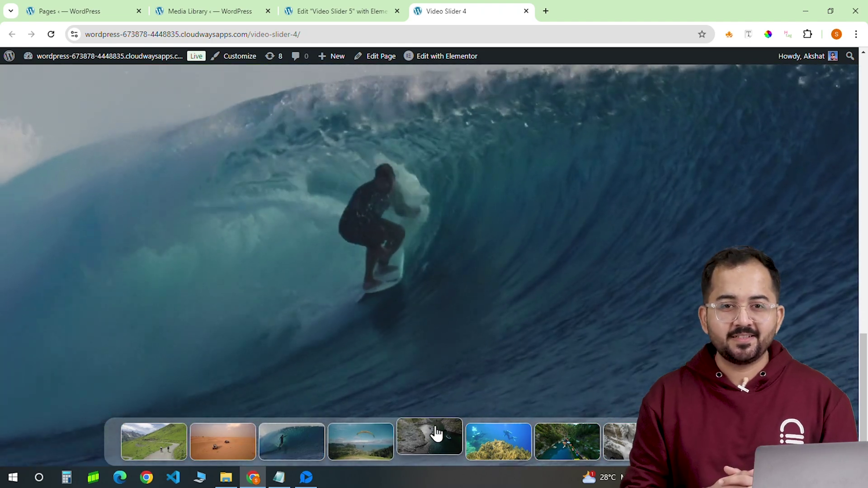
{"action": "left_click", "coordinate": [376, 438]}
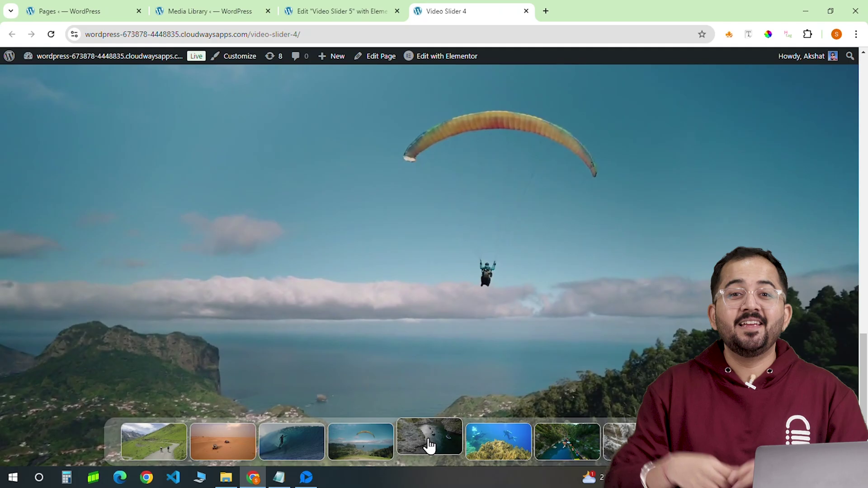
{"action": "left_click", "coordinate": [429, 444]}
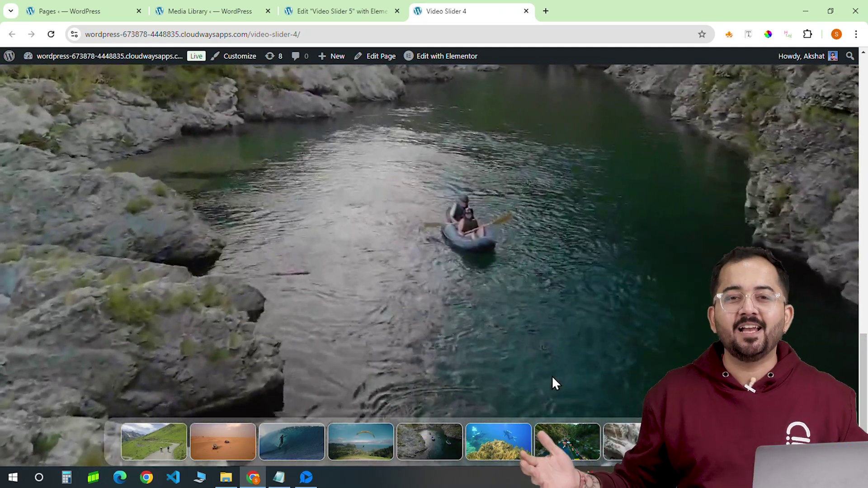